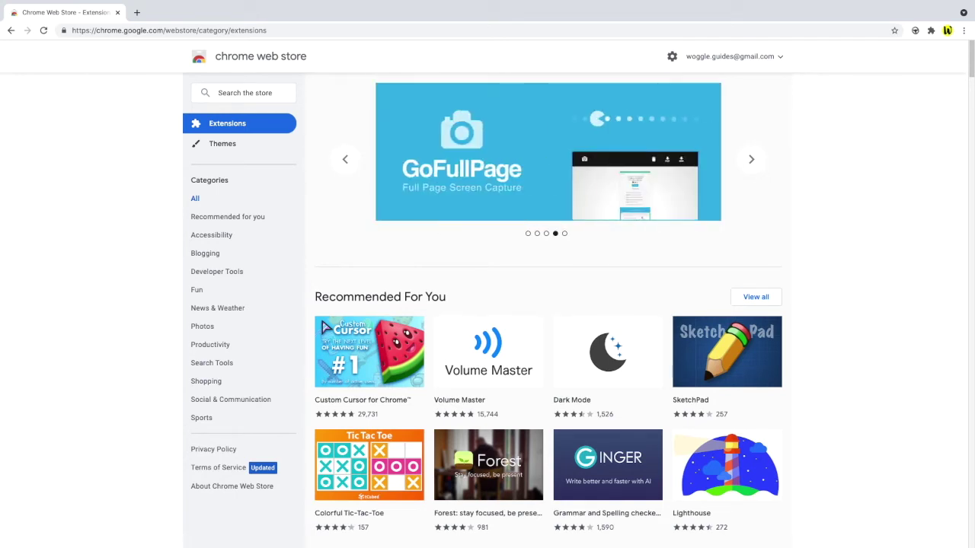
Browse the Chrome Web Store's extension categories, from the recommended extensions down to the travel extensions
{"action": "scroll", "coordinate": [487, 304], "scroll_direction": "down", "scroll_amount": 5}
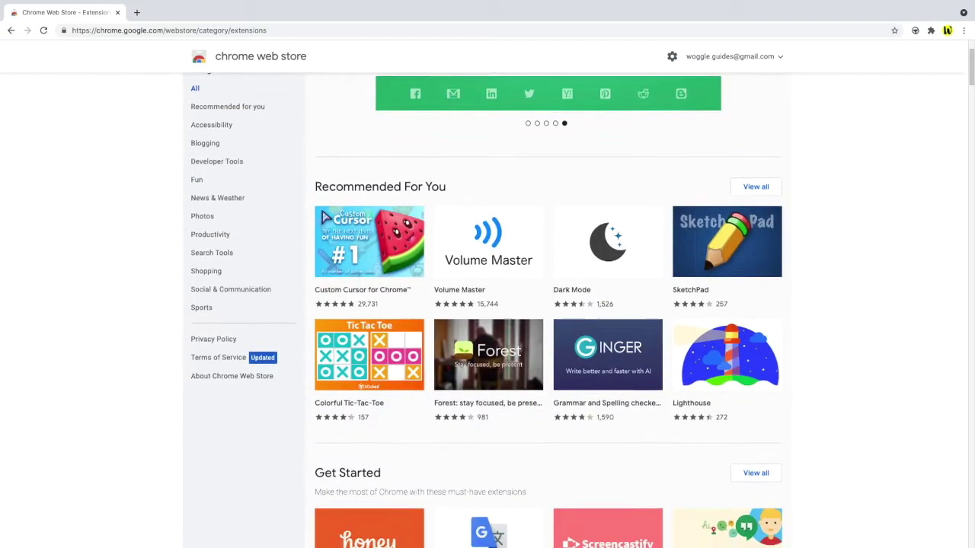
{"action": "scroll", "coordinate": [737, 309], "scroll_direction": "down", "scroll_amount": 4}
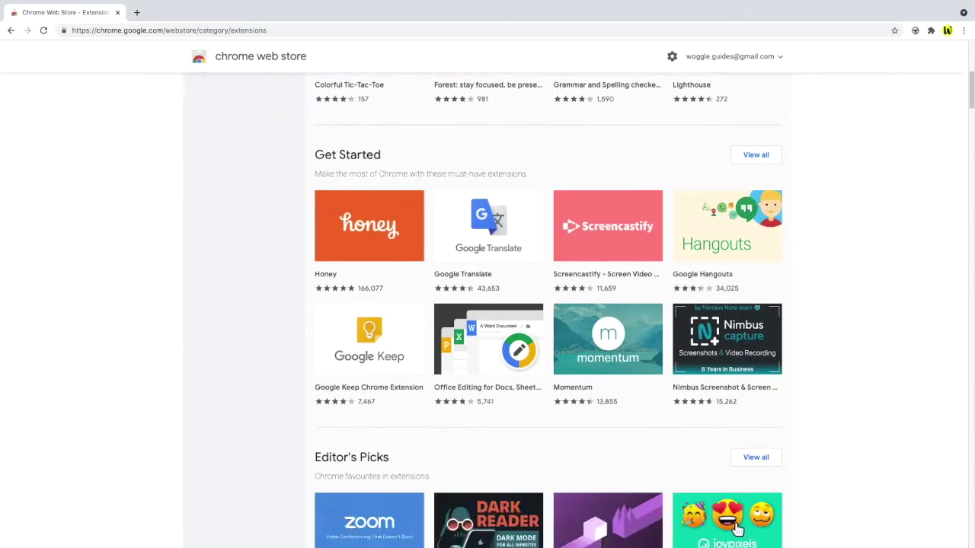
{"action": "scroll", "coordinate": [737, 308], "scroll_direction": "down", "scroll_amount": 1}
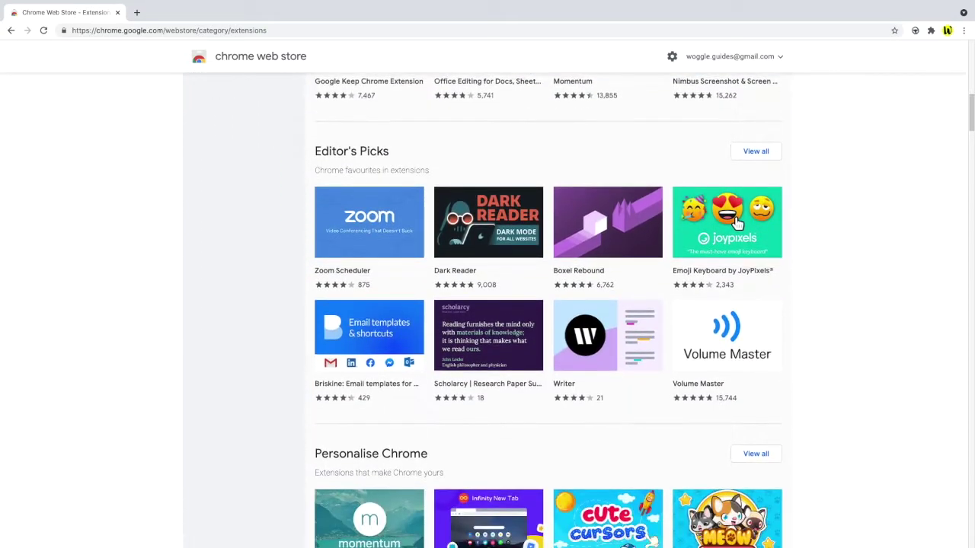
{"action": "scroll", "coordinate": [737, 134], "scroll_direction": "down", "scroll_amount": 1}
{"action": "scroll", "coordinate": [549, 308], "scroll_direction": "down", "scroll_amount": 5}
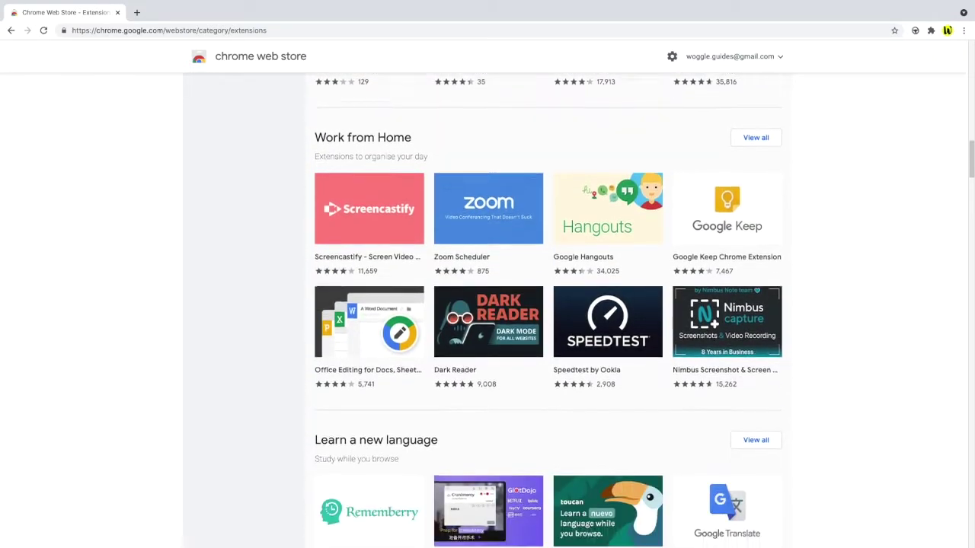
{"action": "scroll", "coordinate": [548, 309], "scroll_direction": "down", "scroll_amount": 2}
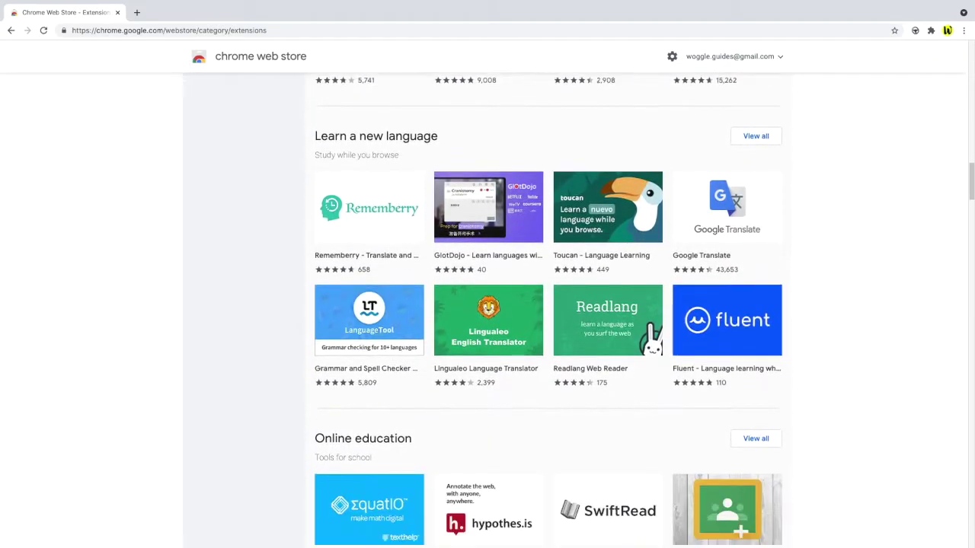
{"action": "scroll", "coordinate": [548, 309], "scroll_direction": "down", "scroll_amount": 3}
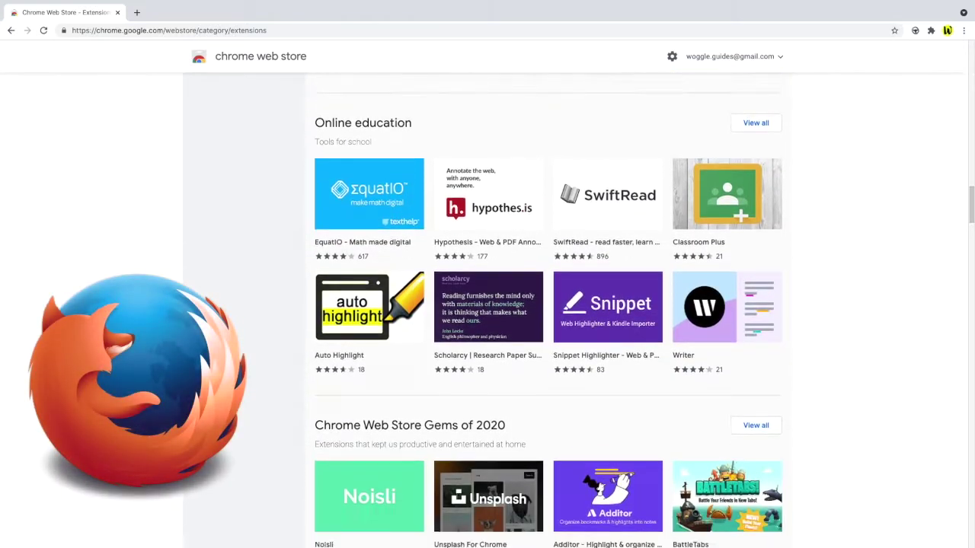
{"action": "scroll", "coordinate": [549, 308], "scroll_direction": "down", "scroll_amount": 1}
{"action": "scroll", "coordinate": [548, 308], "scroll_direction": "down", "scroll_amount": 4}
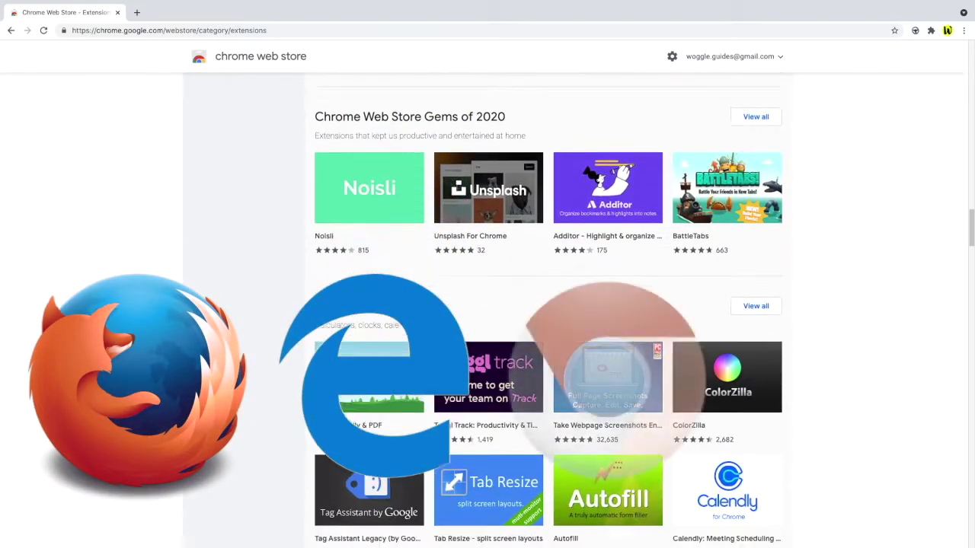
{"action": "scroll", "coordinate": [549, 308], "scroll_direction": "down", "scroll_amount": 2}
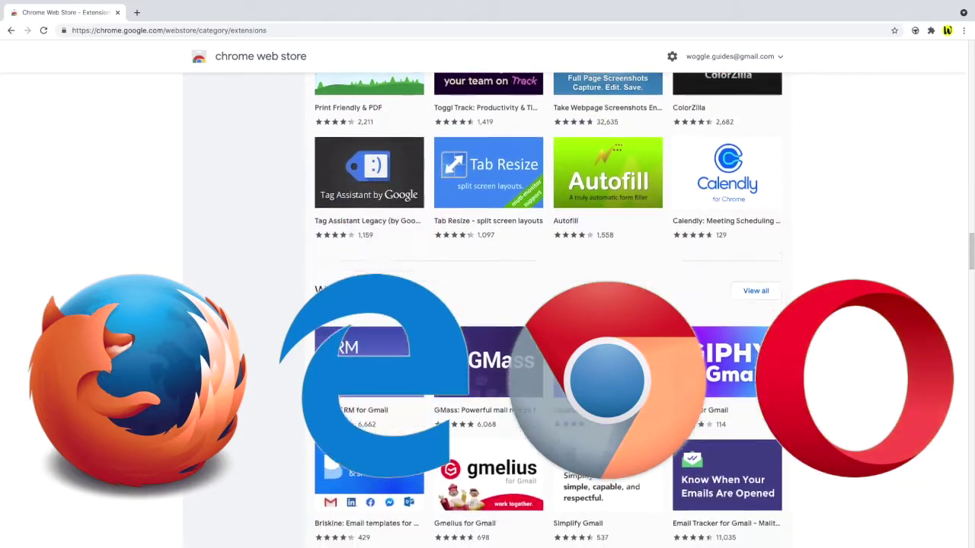
{"action": "scroll", "coordinate": [548, 309], "scroll_direction": "down", "scroll_amount": 2}
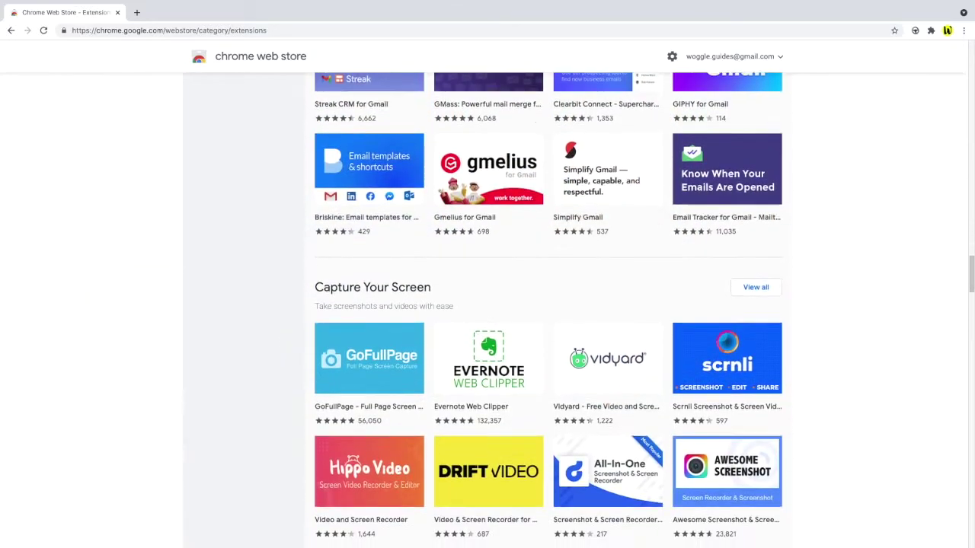
{"action": "scroll", "coordinate": [548, 309], "scroll_direction": "down", "scroll_amount": 2}
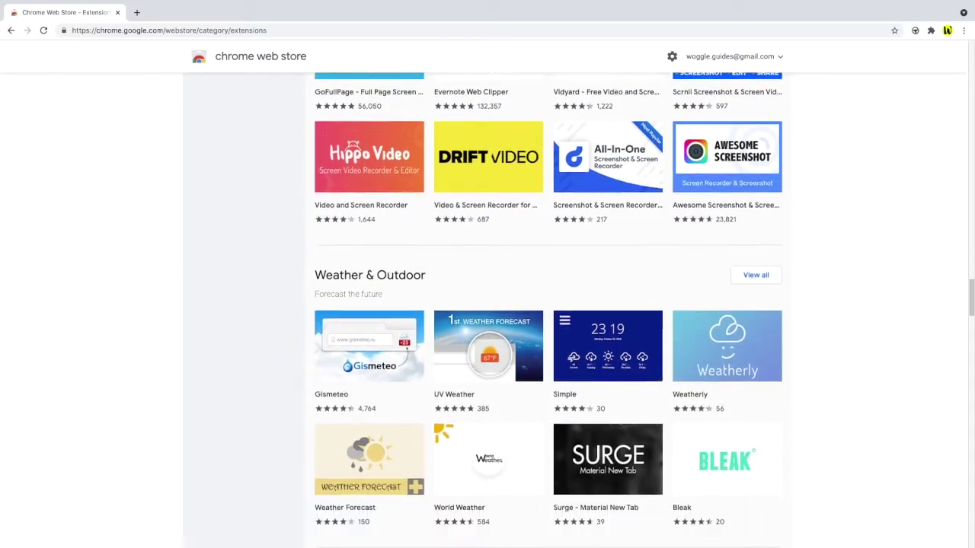
{"action": "scroll", "coordinate": [549, 308], "scroll_direction": "down", "scroll_amount": 1}
{"action": "scroll", "coordinate": [548, 308], "scroll_direction": "down", "scroll_amount": 1}
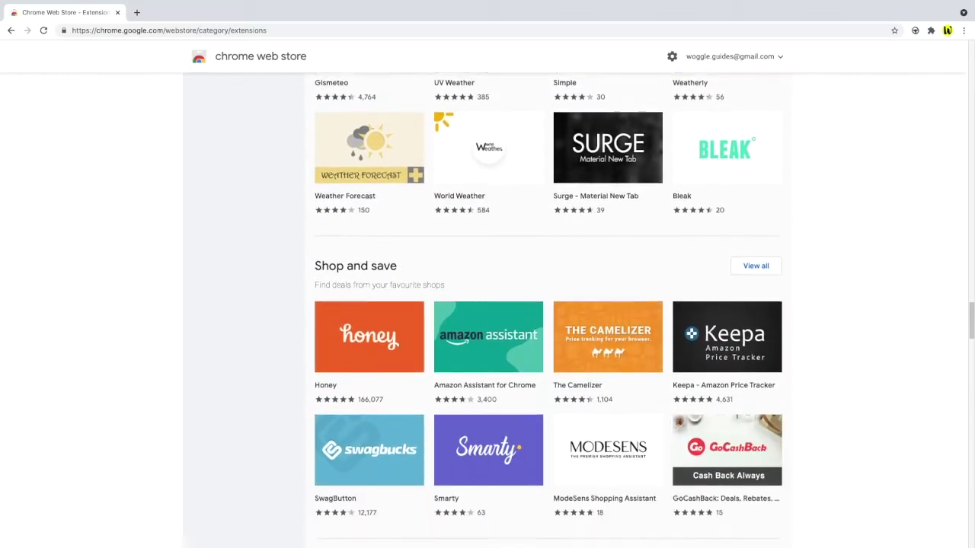
{"action": "scroll", "coordinate": [549, 309], "scroll_direction": "down", "scroll_amount": 4}
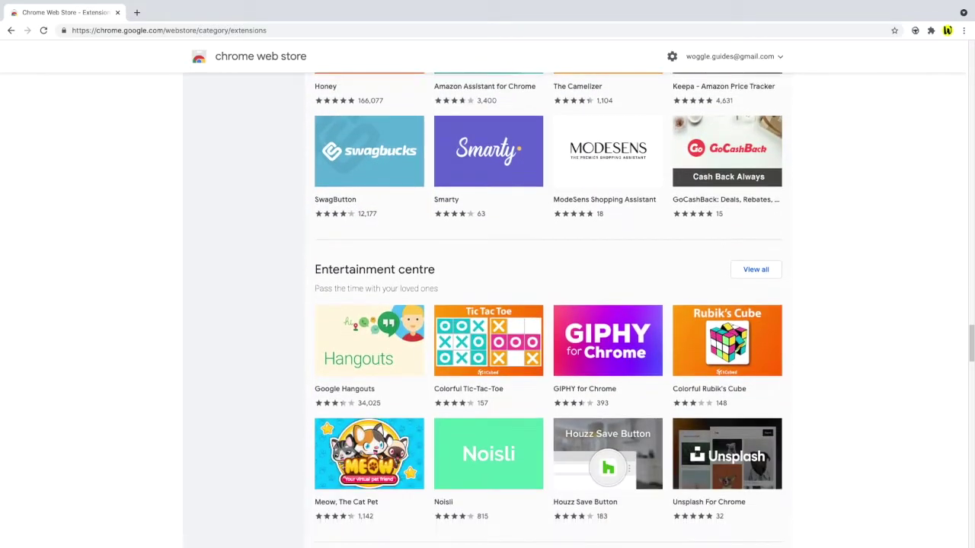
{"action": "scroll", "coordinate": [548, 309], "scroll_direction": "down", "scroll_amount": 1}
{"action": "scroll", "coordinate": [549, 308], "scroll_direction": "down", "scroll_amount": 1}
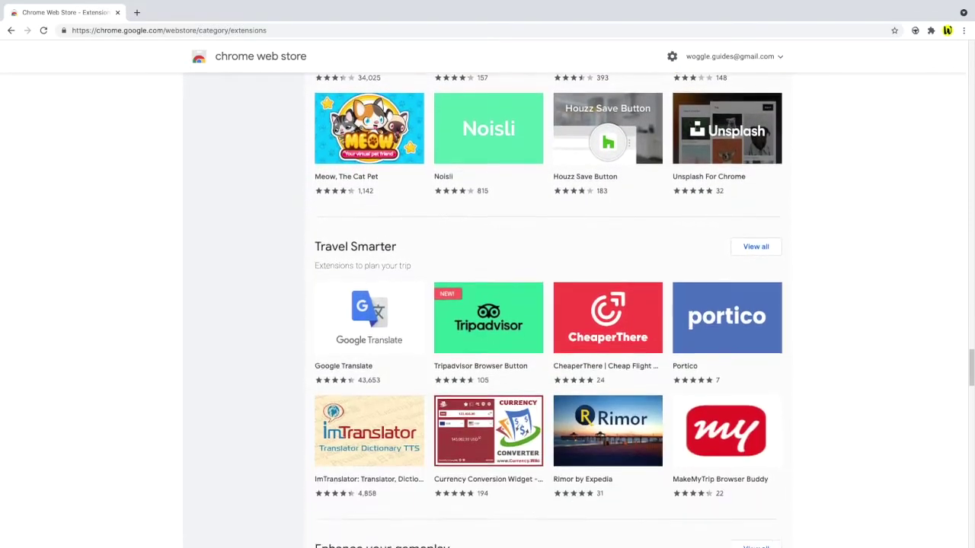
{"action": "scroll", "coordinate": [548, 308], "scroll_direction": "down", "scroll_amount": 1}
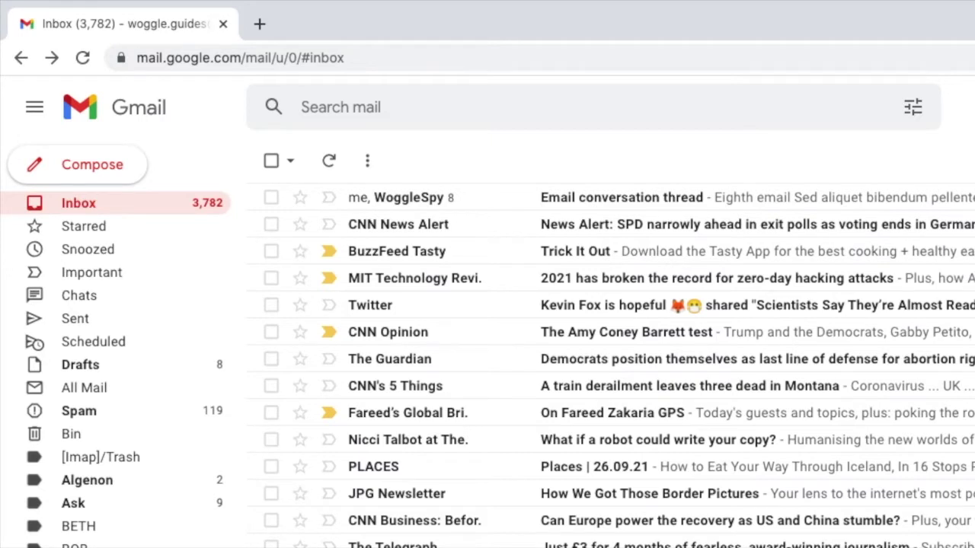
Open the "Email conversation thread" email from the inbox and expand its collapsed messages to view the whole thread
{"action": "left_click", "coordinate": [460, 204]}
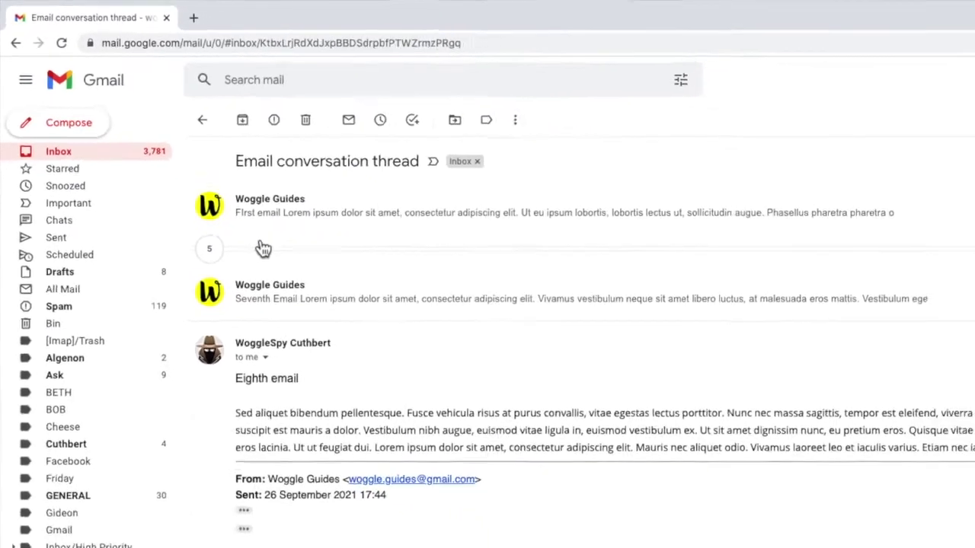
{"action": "left_click", "coordinate": [150, 178]}
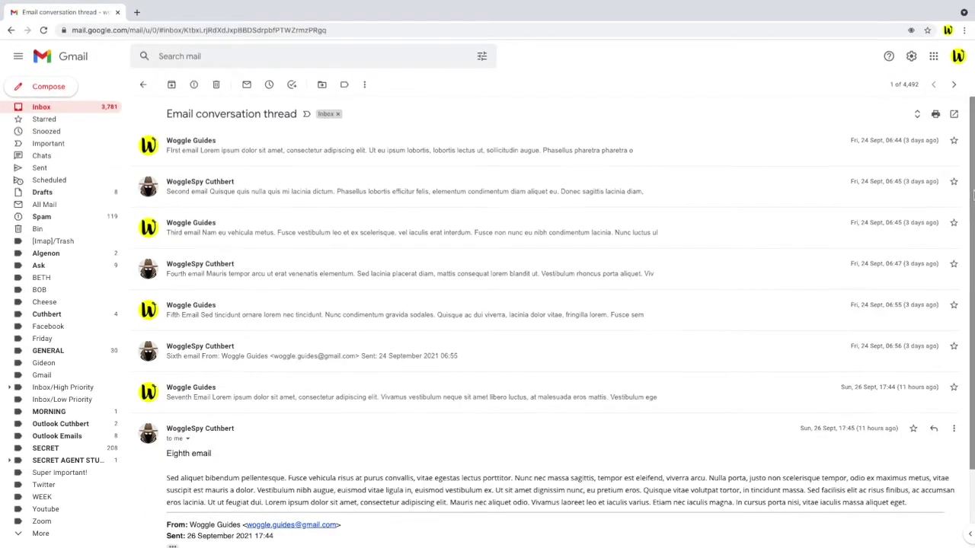
{"action": "scroll", "coordinate": [635, 191], "scroll_direction": "down", "scroll_amount": 2}
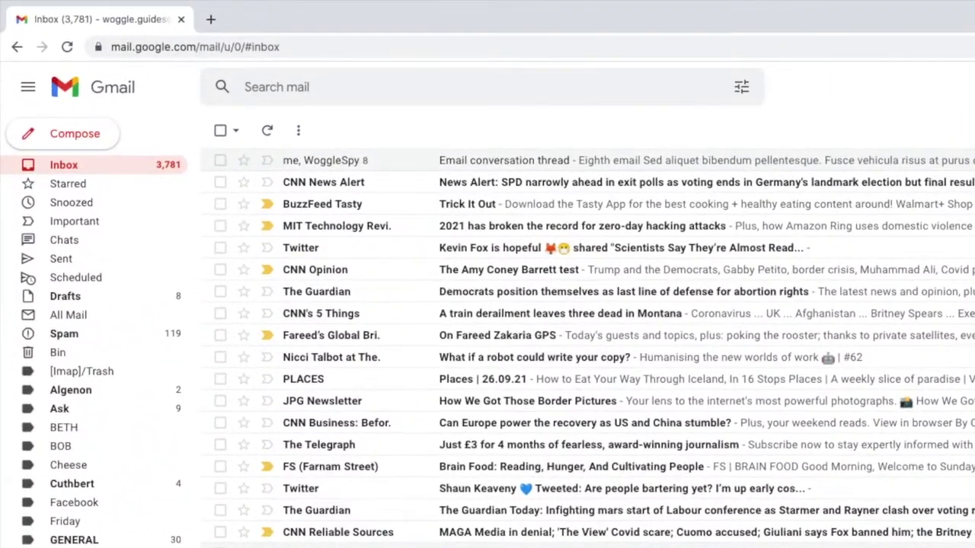
Reopen "Email conversation thread" and toggle its message order between newest first and oldest first
{"action": "left_click", "coordinate": [373, 162]}
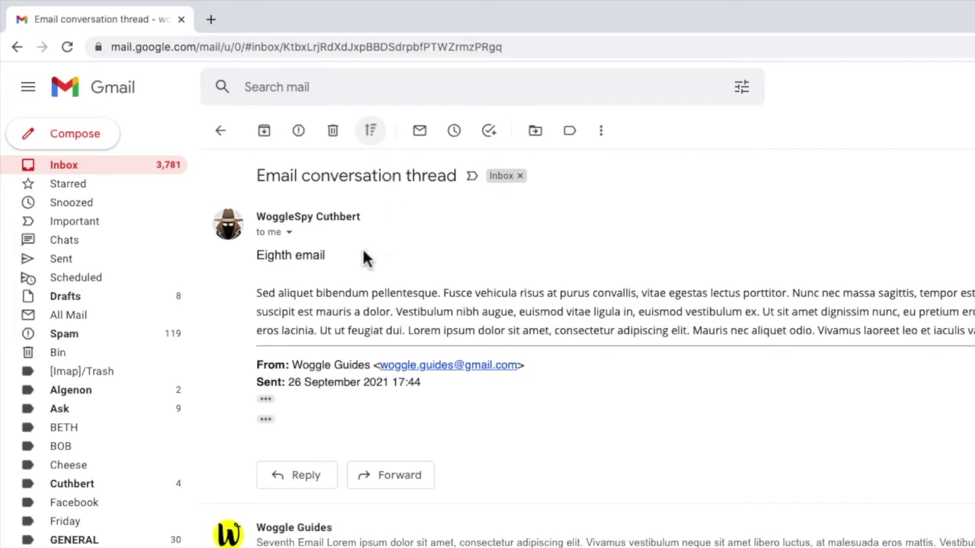
{"action": "left_click", "coordinate": [371, 131]}
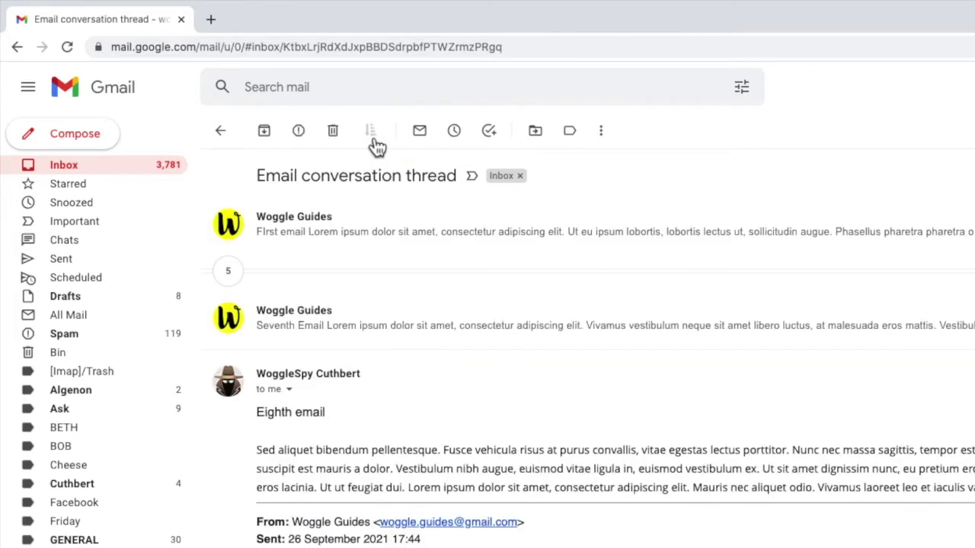
{"action": "left_click", "coordinate": [374, 141]}
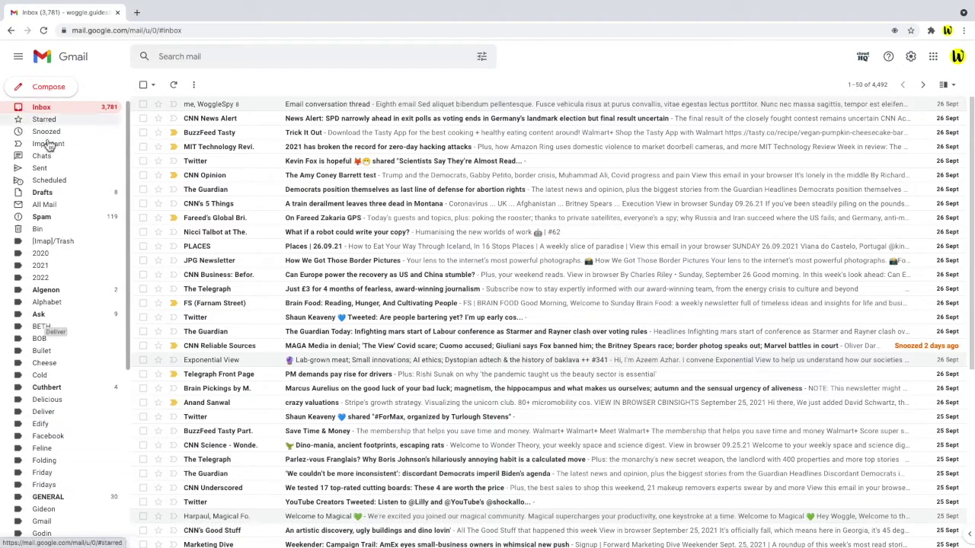
{"action": "left_click_drag", "start_coordinate": [47, 522], "coordinate": [48, 108]}
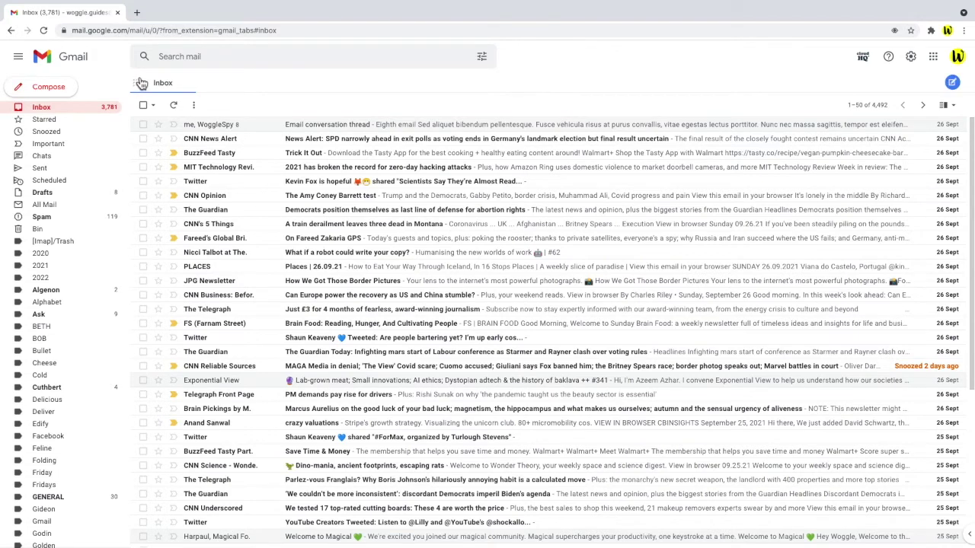
Reload the inbox and add the top-level SECRET label to the mailbox tabs
{"action": "left_click", "coordinate": [43, 31]}
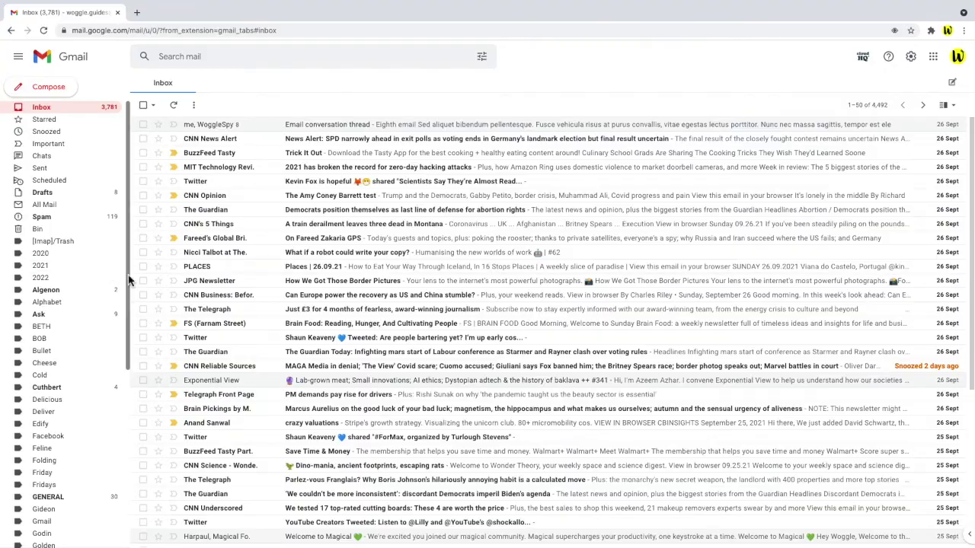
{"action": "scroll", "coordinate": [124, 309], "scroll_direction": "down", "scroll_amount": 2}
{"action": "scroll", "coordinate": [122, 320], "scroll_direction": "down", "scroll_amount": 5}
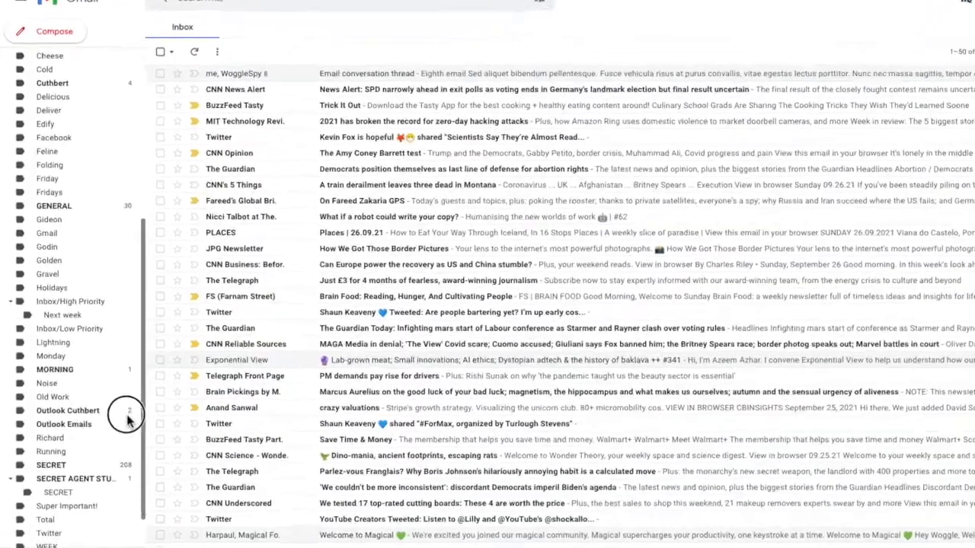
{"action": "scroll", "coordinate": [128, 421], "scroll_direction": "down", "scroll_amount": 1}
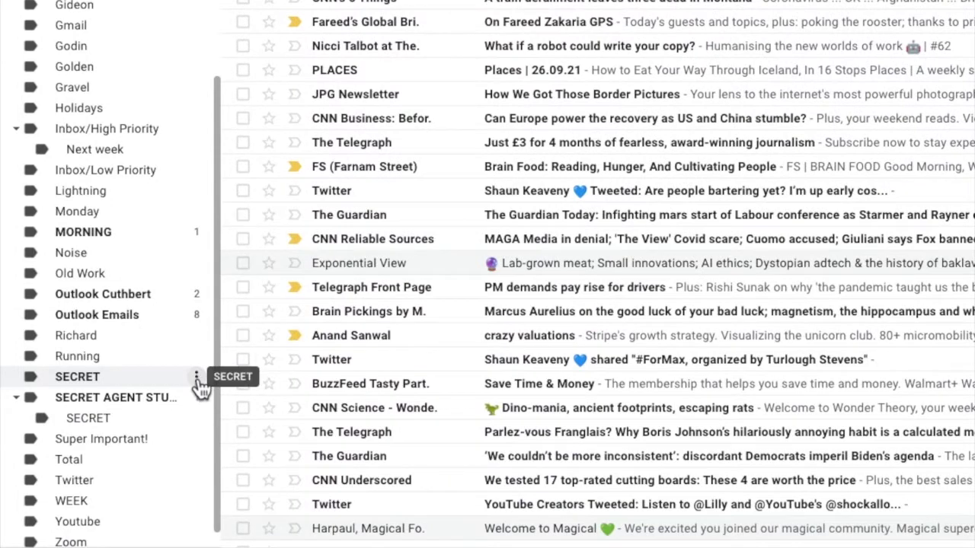
{"action": "left_click", "coordinate": [198, 382]}
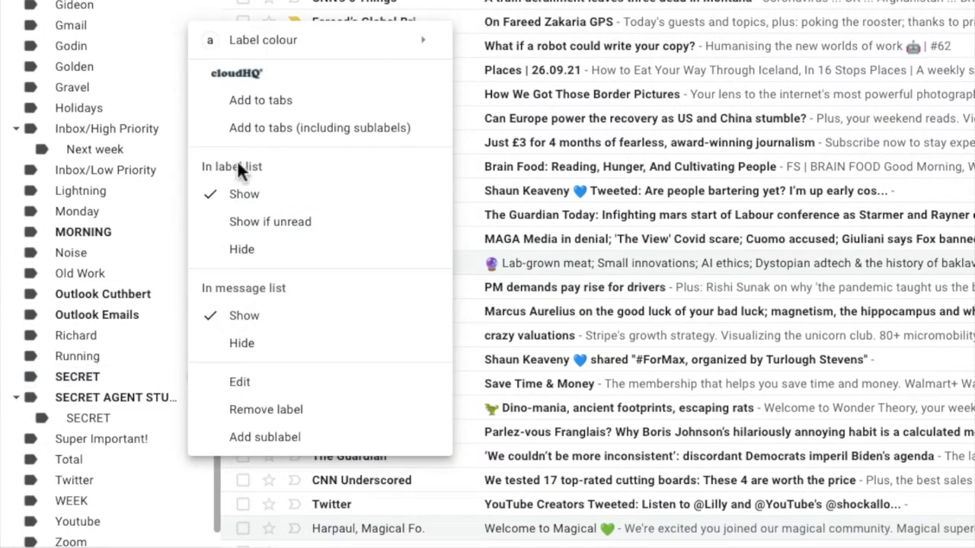
{"action": "left_click", "coordinate": [218, 104]}
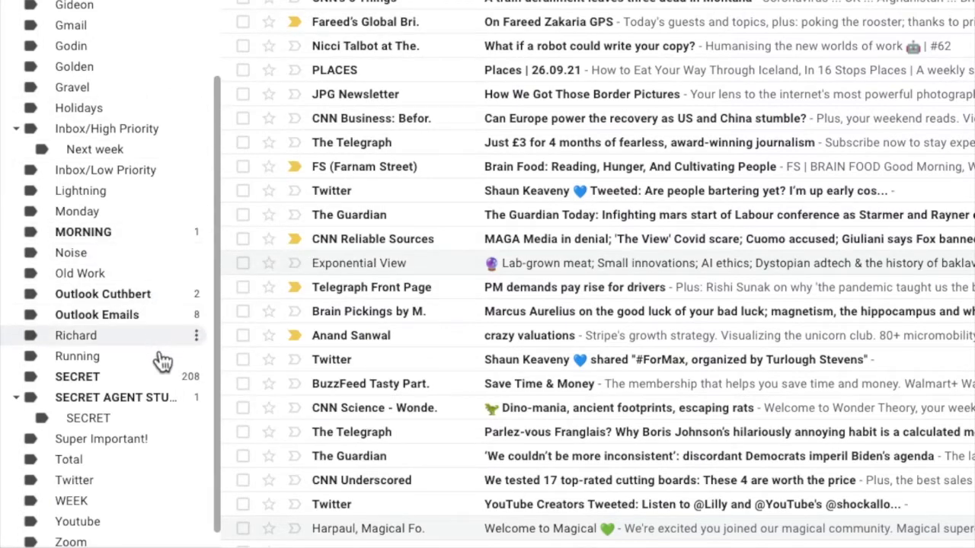
Add the "Super Important!" label to the mailbox tabs and show the emails in the SECRET tab
{"action": "left_click", "coordinate": [197, 440]}
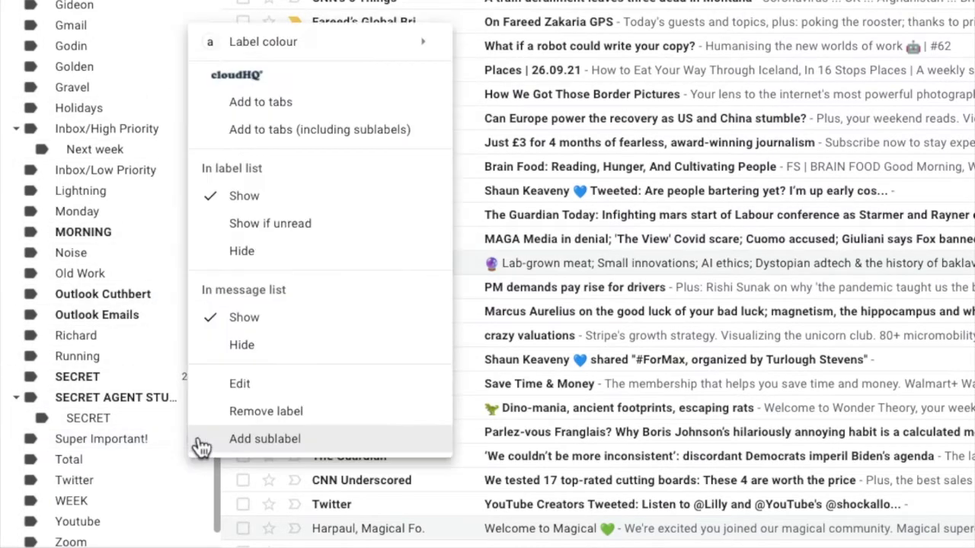
{"action": "left_click", "coordinate": [229, 110]}
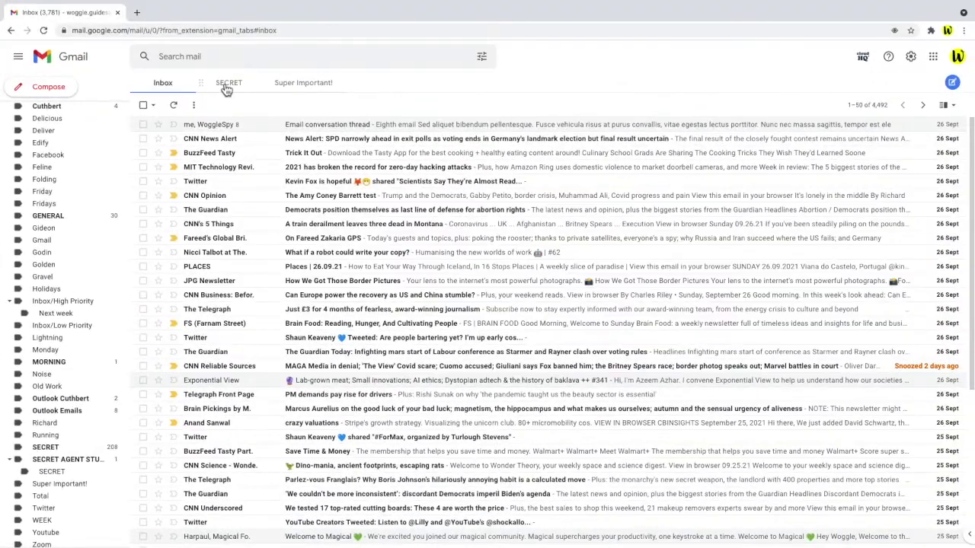
{"action": "left_click", "coordinate": [226, 89]}
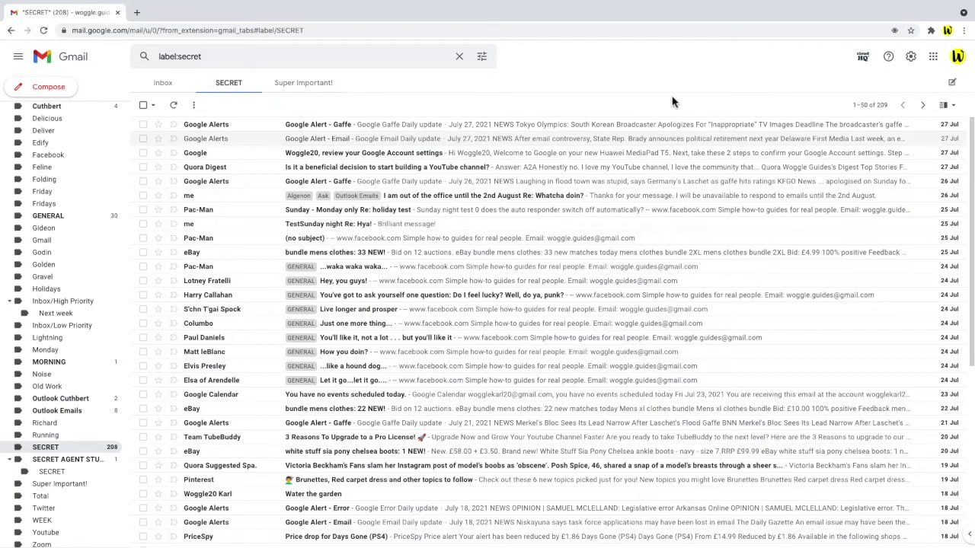
Edit the "Super Important!" tab so that its display name reads "KEEP OUT Super Important!"
{"action": "left_click", "coordinate": [953, 83]}
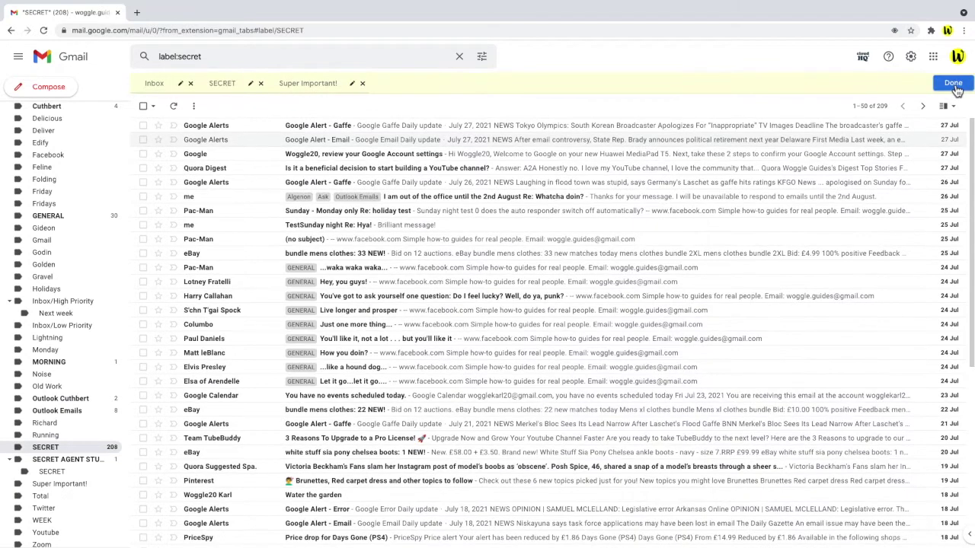
{"action": "left_click", "coordinate": [352, 84]}
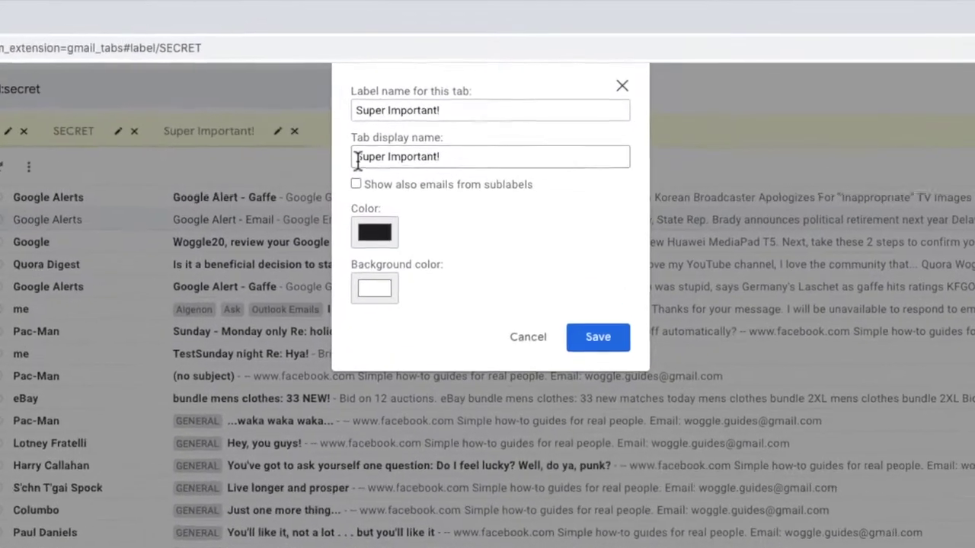
{"action": "left_click", "coordinate": [356, 162]}
{"action": "type", "text": "KEEP OUT"}
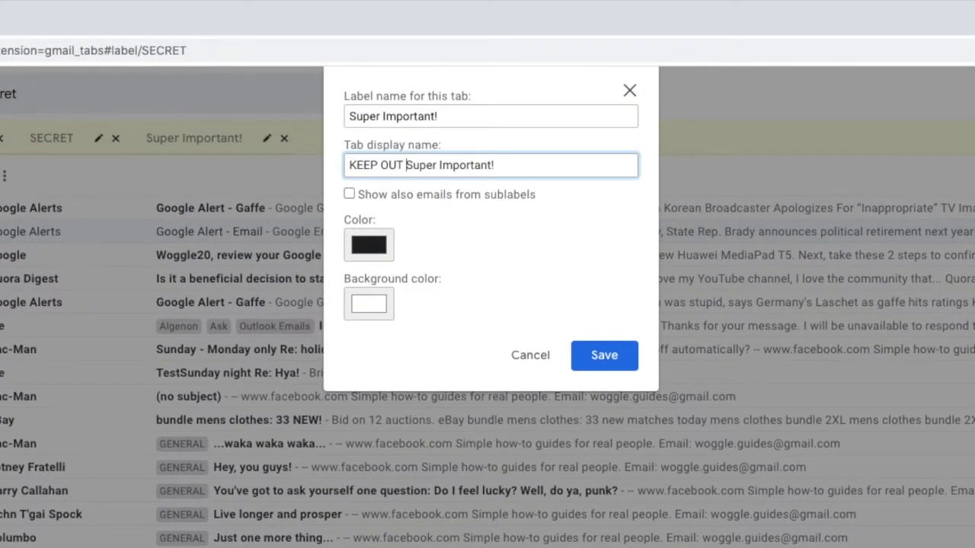
Give the "Super Important!" tab a yellow-green background colour (RGB 223, 245, 56), save it and finish editing the mailbox tabs
{"action": "left_click", "coordinate": [376, 302]}
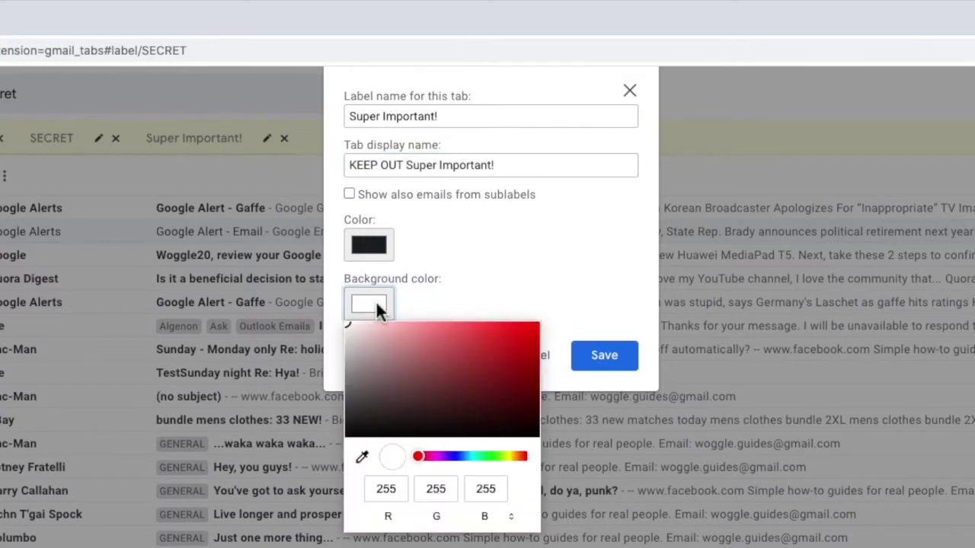
{"action": "left_click", "coordinate": [506, 457]}
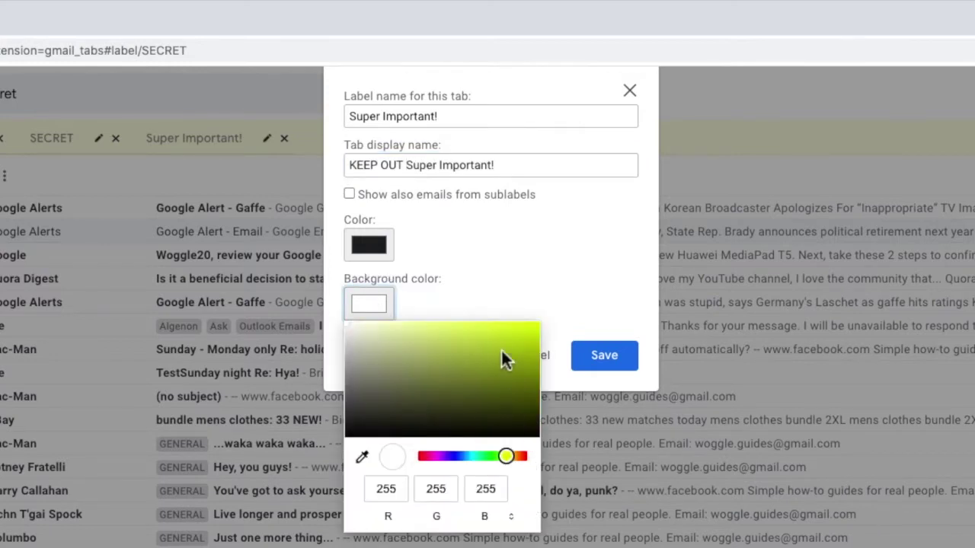
{"action": "left_click", "coordinate": [494, 329]}
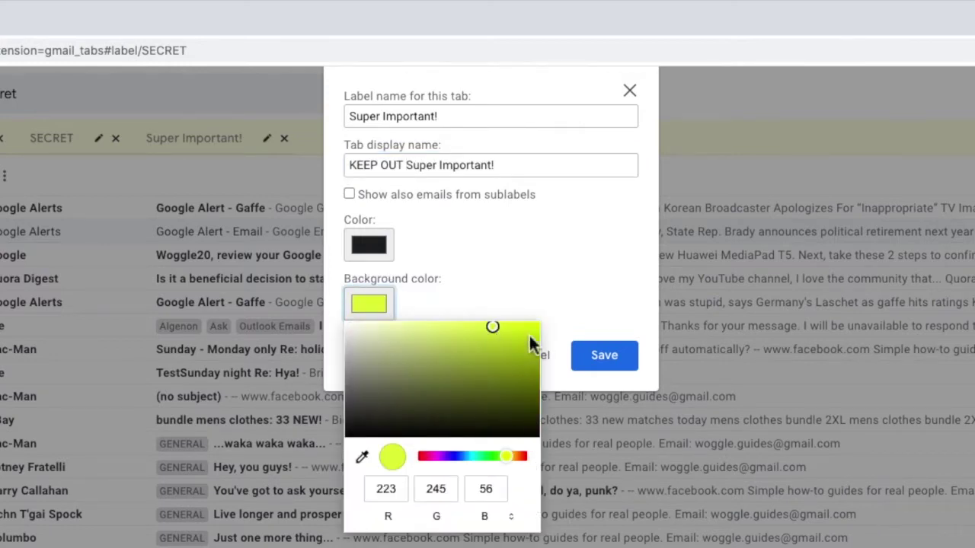
{"action": "left_click", "coordinate": [626, 360]}
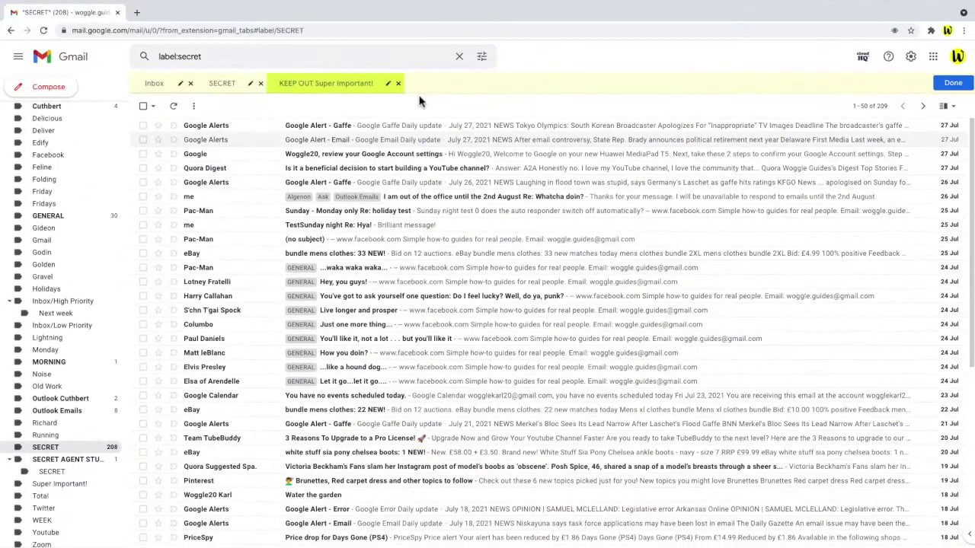
{"action": "left_click", "coordinate": [947, 86]}
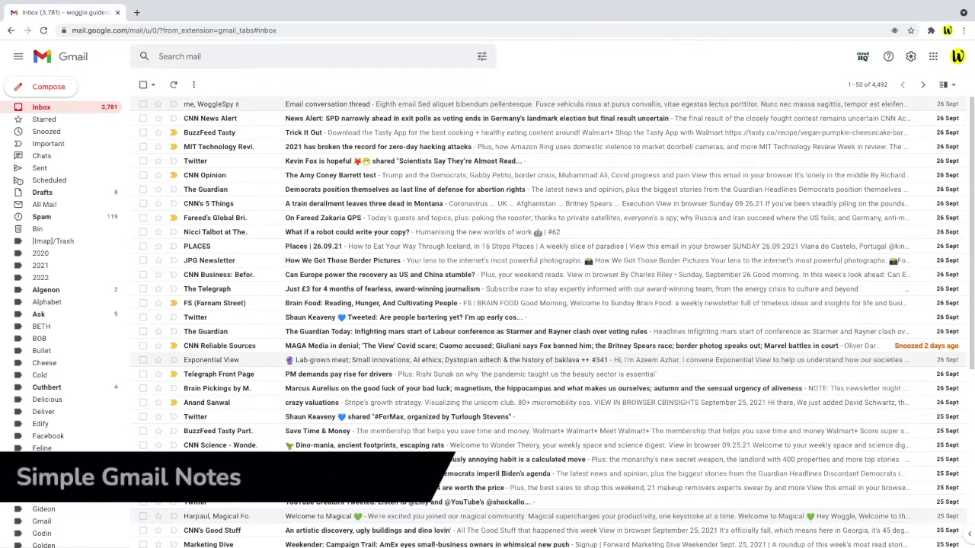
From "Email conversation thread", grant Simple Gmail Notes access to Google Drive with the existing account and write a birthday reminder note
{"action": "left_click", "coordinate": [223, 104]}
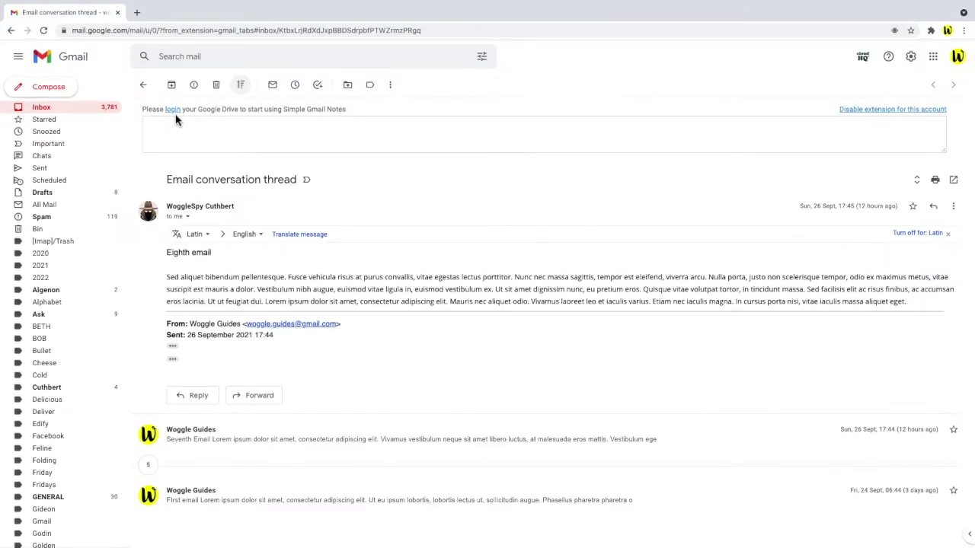
{"action": "left_click", "coordinate": [176, 122]}
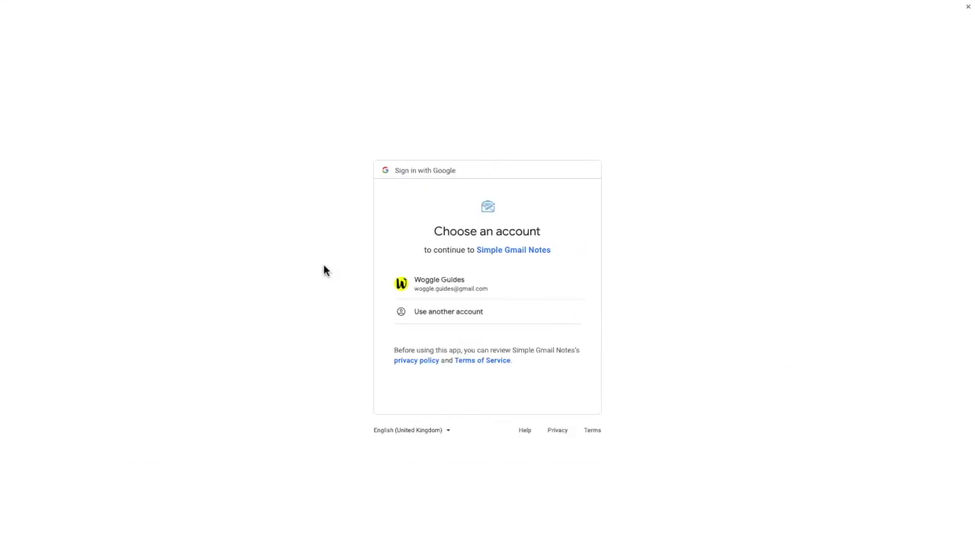
{"action": "left_click", "coordinate": [510, 290]}
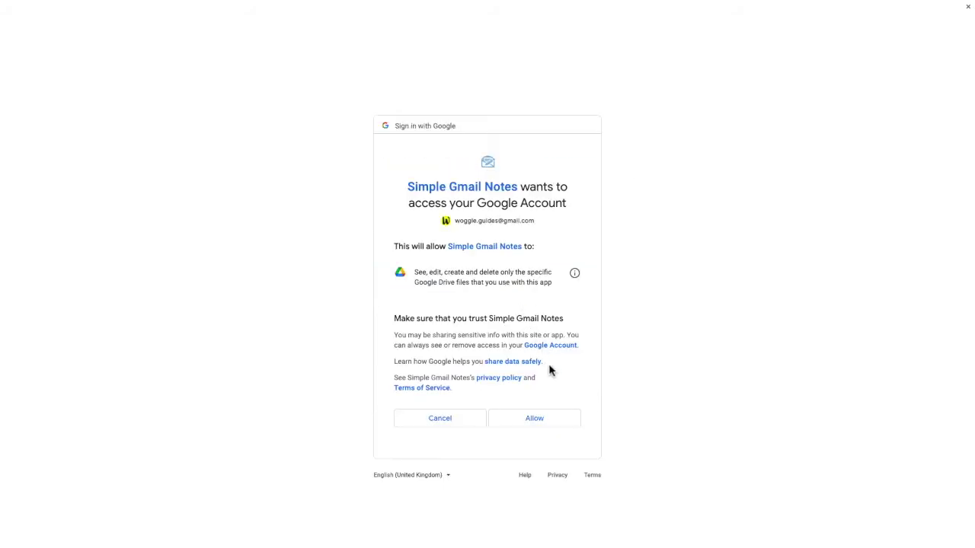
{"action": "left_click", "coordinate": [563, 427]}
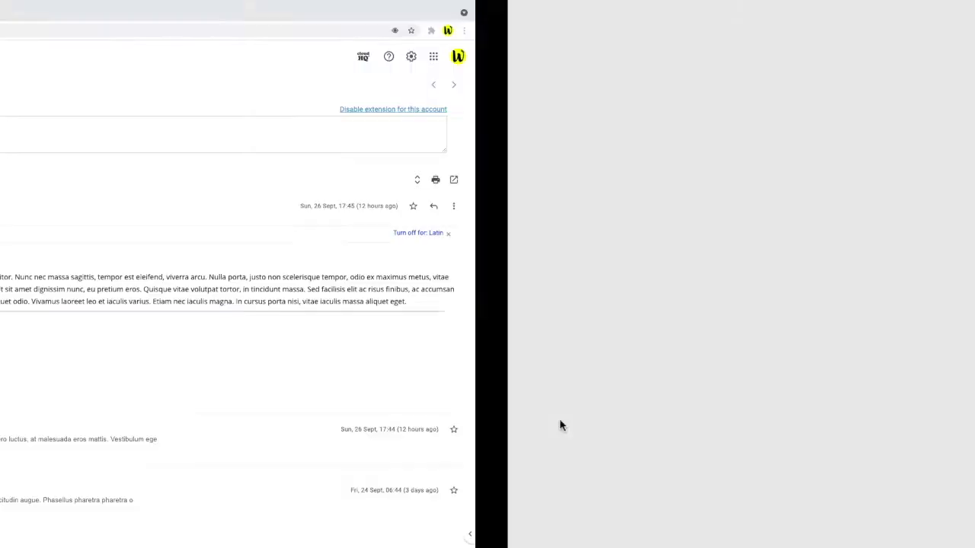
{"action": "left_click", "coordinate": [229, 190]}
{"action": "type", "text": "Remember Joe's birthday on 2nd June!"}
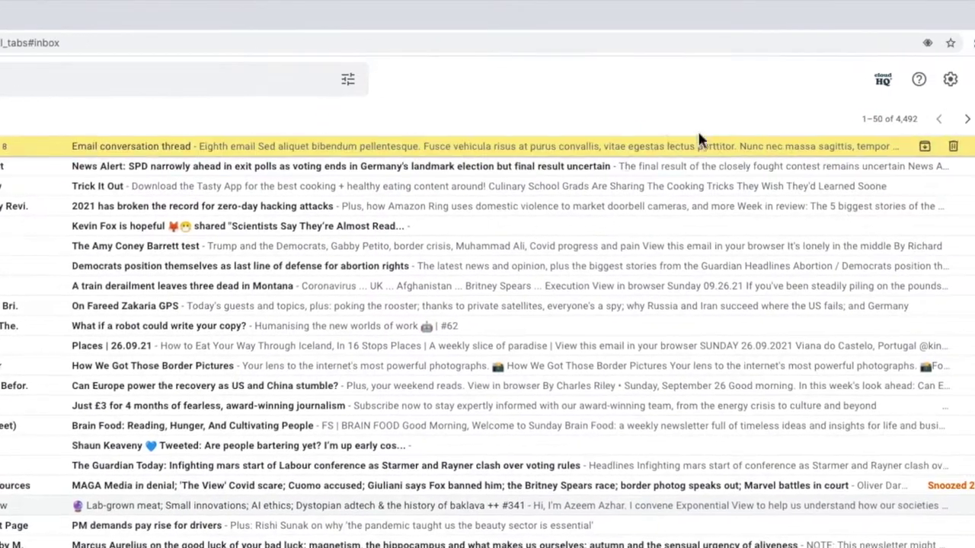
Pin the Row Highlighter for Gmail extension to the browser and open its options page
{"action": "left_click", "coordinate": [914, 43]}
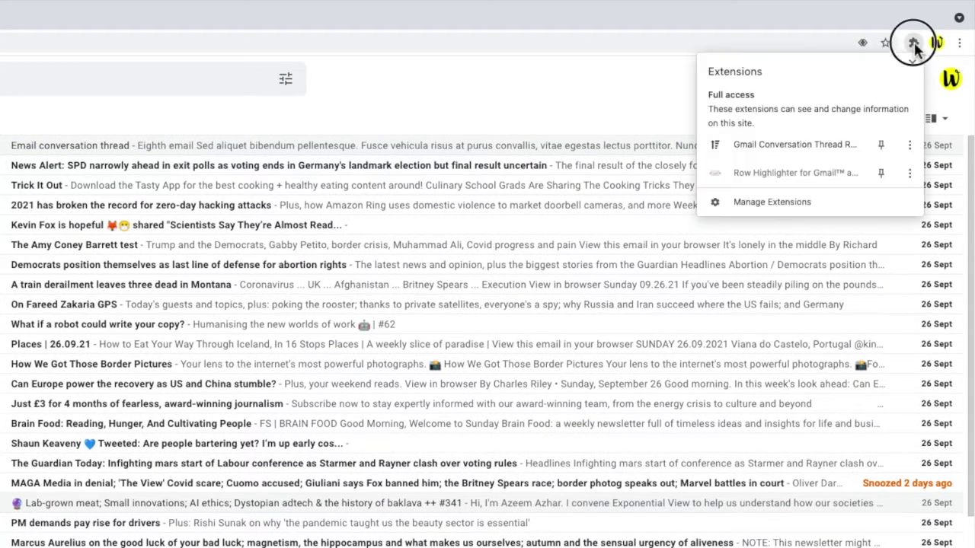
{"action": "left_click", "coordinate": [879, 173]}
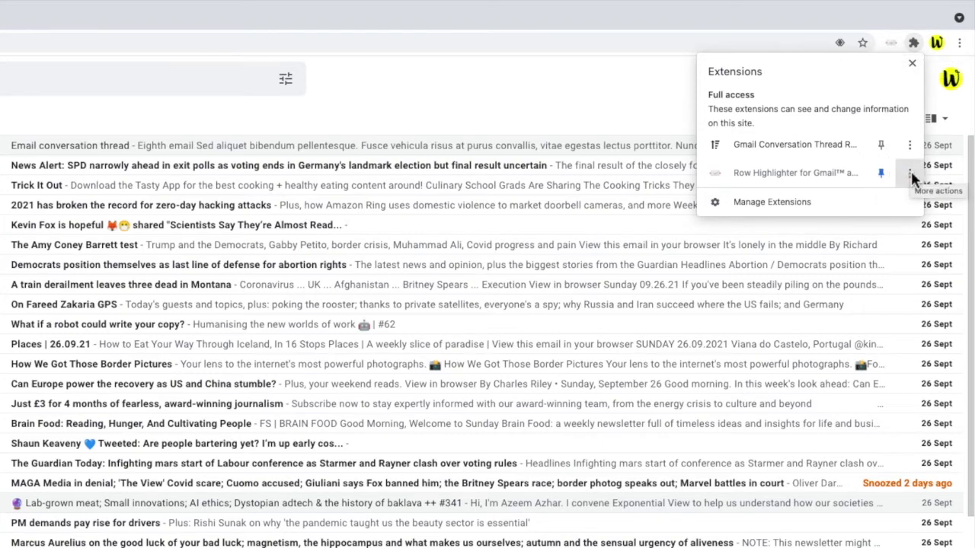
{"action": "left_click", "coordinate": [911, 172]}
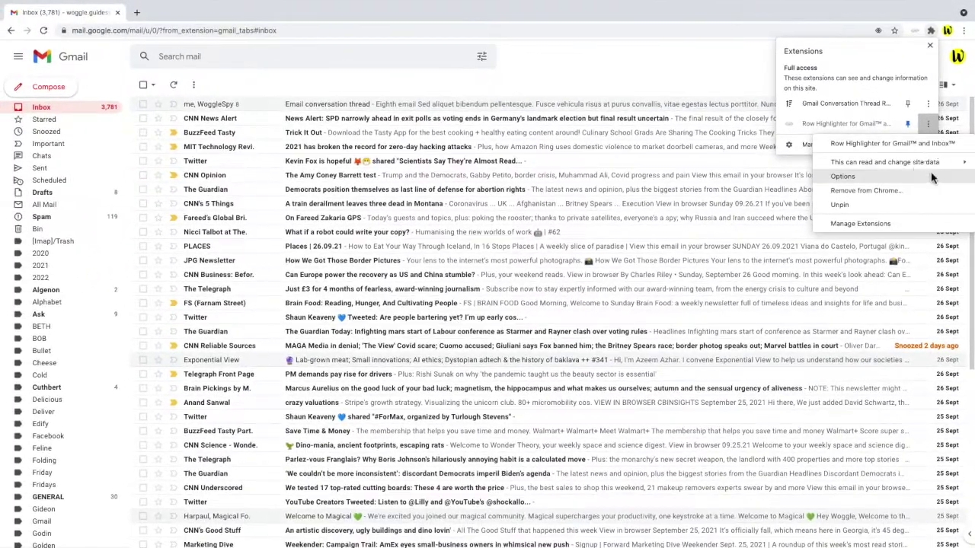
{"action": "left_click", "coordinate": [933, 178]}
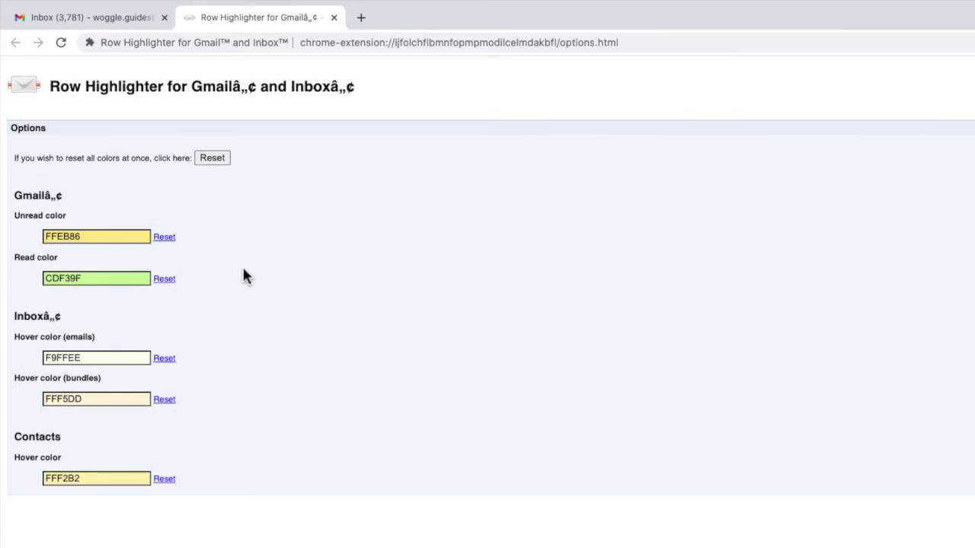
Set the Gmail read color of Row Highlighter to FFC0CB and close the options page
{"action": "left_click", "coordinate": [105, 284]}
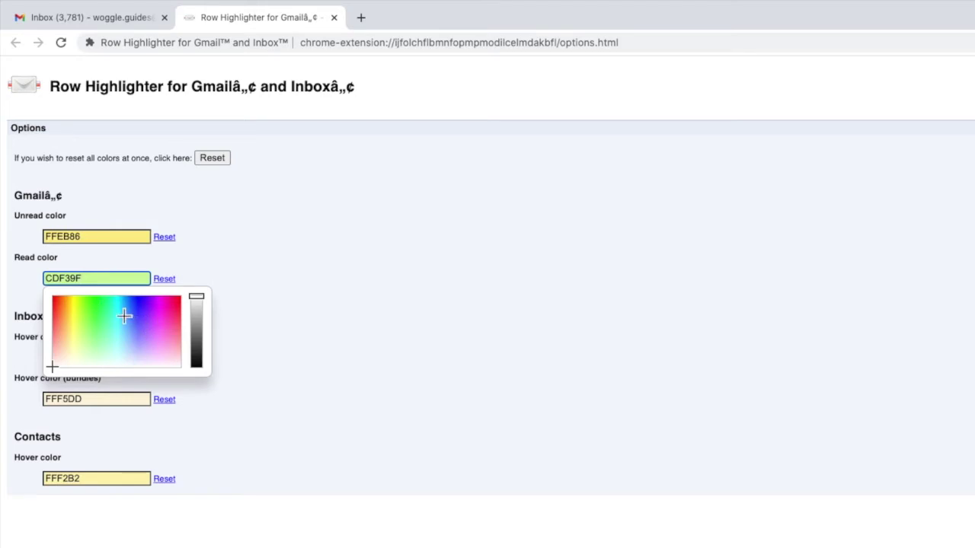
{"action": "left_click", "coordinate": [82, 279]}
{"action": "left_click_drag", "start_coordinate": [82, 279], "coordinate": [43, 280]}
{"action": "type", "text": "FFC0CB"}
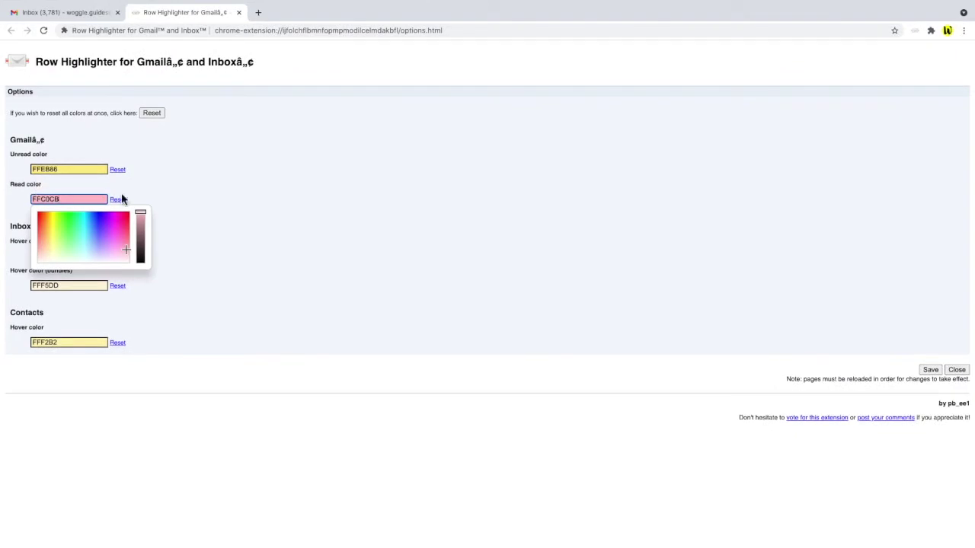
{"action": "left_click", "coordinate": [177, 197]}
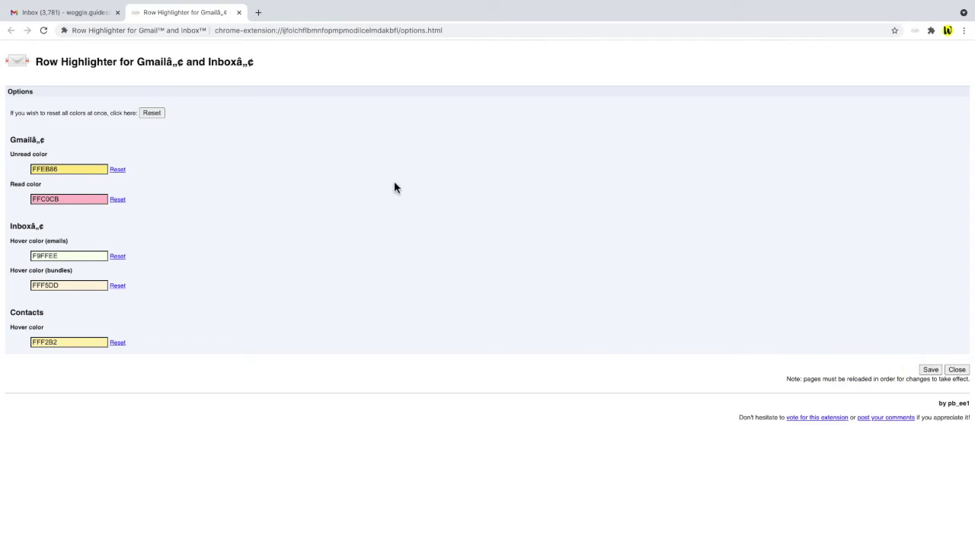
{"action": "left_click", "coordinate": [239, 12]}
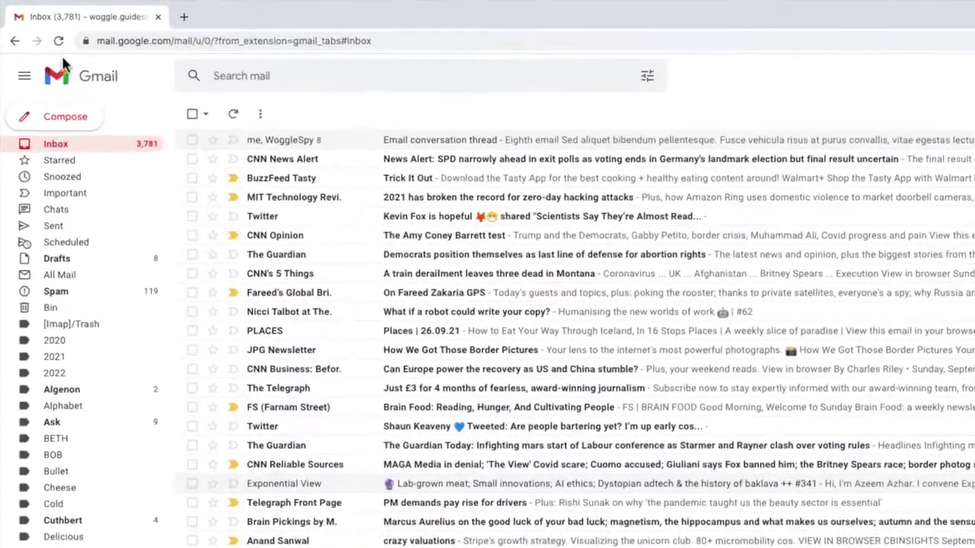